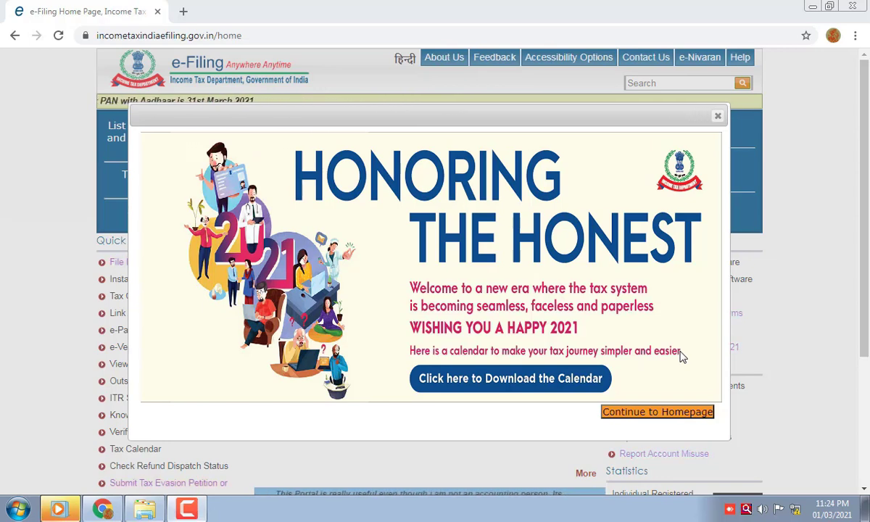
# Close the 'Honoring the Honest' announcement pop-up to reveal the e-Filing homepage
pyautogui.click(718, 117)
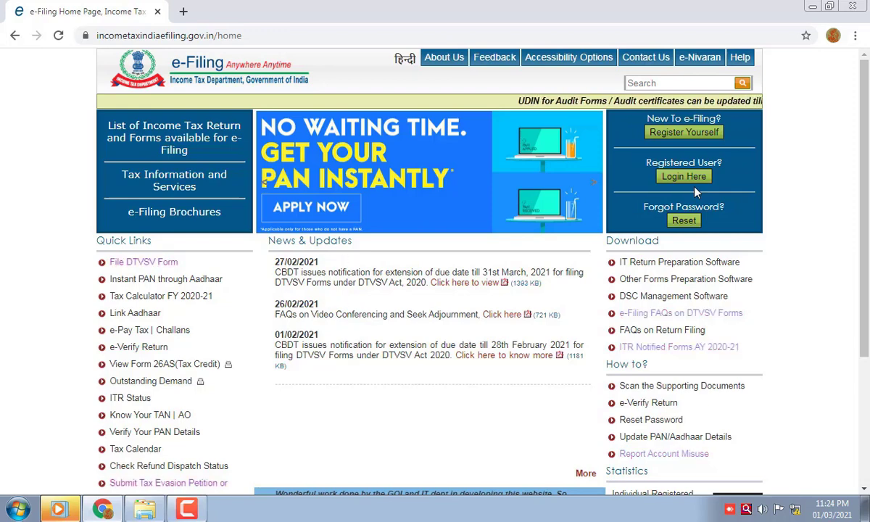
# Begin a new registration with Individual as the user type and continue
pyautogui.click(683, 132)
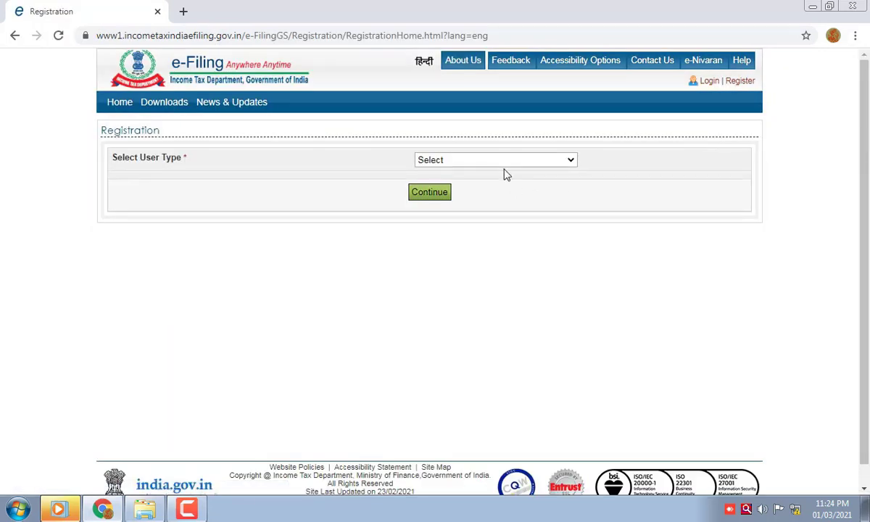
pyautogui.click(506, 162)
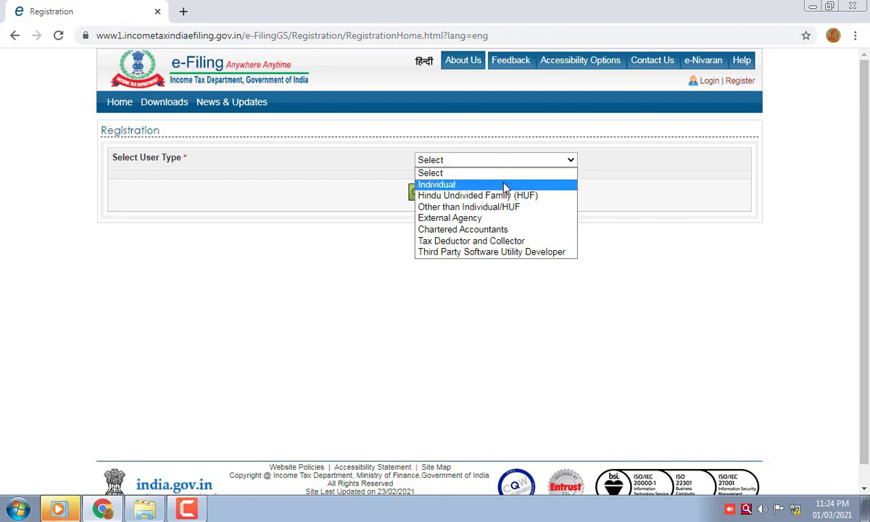
pyautogui.click(506, 187)
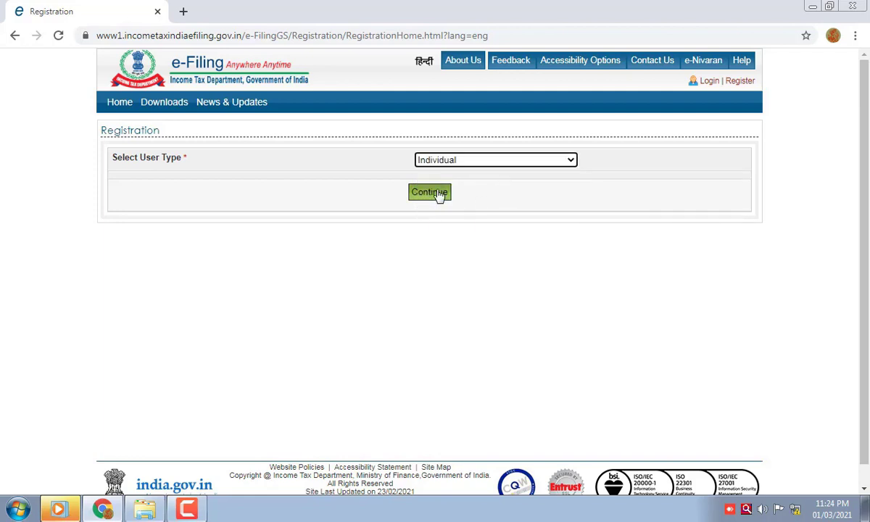
pyautogui.click(440, 194)
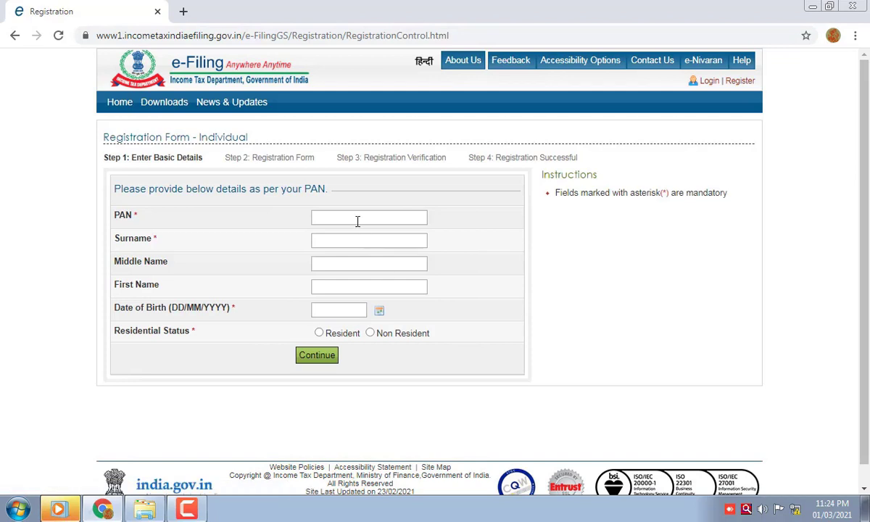
# Enter the individual's PAN and surname in the registration form
pyautogui.click(357, 221)
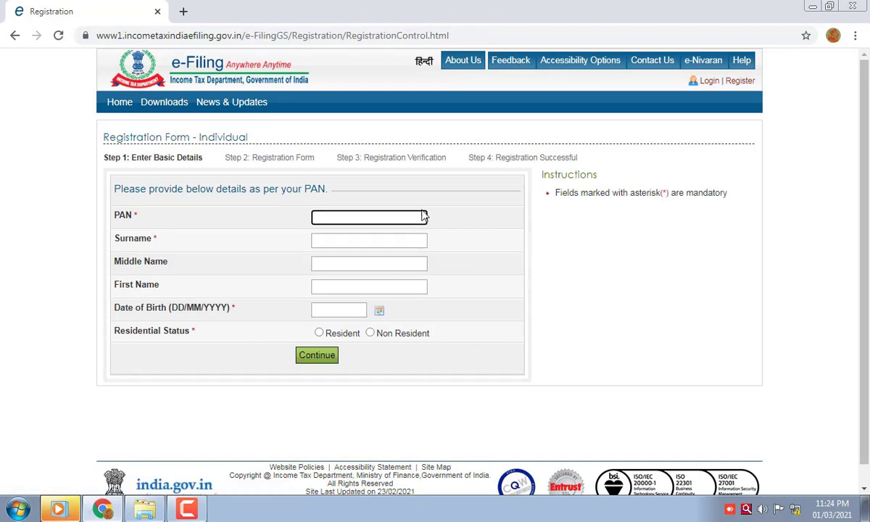
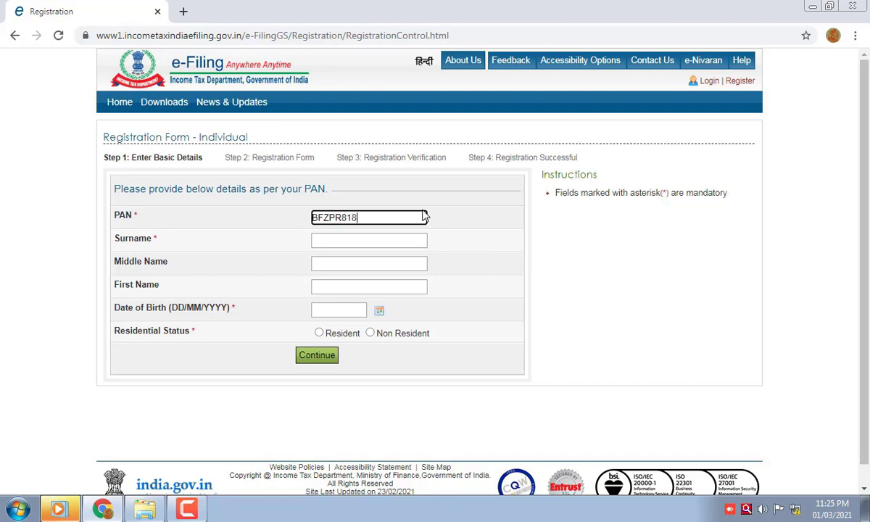
pyautogui.press('Tab')
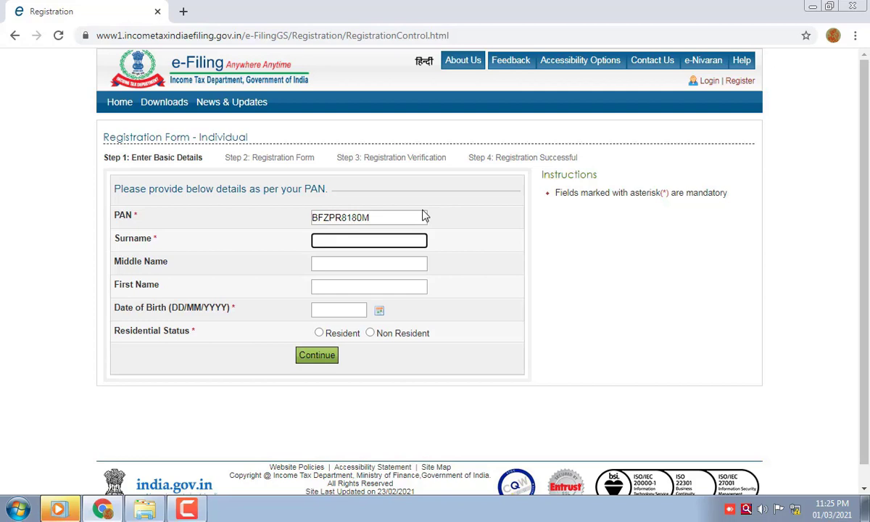
pyautogui.write('RAJ')
pyautogui.hotkey('ctrl', 'a')
# Enter the middle name, first name and date of birth, choose Resident, and continue
pyautogui.press('Tab')
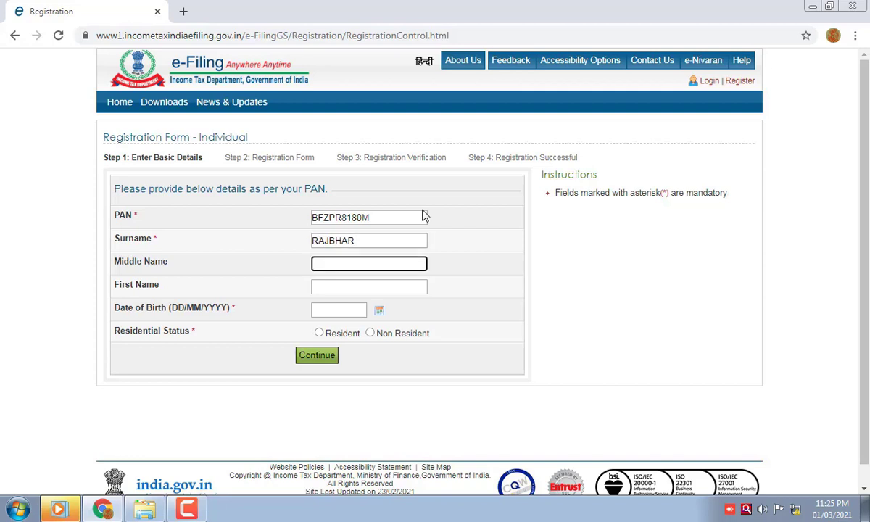
pyautogui.press('Tab')
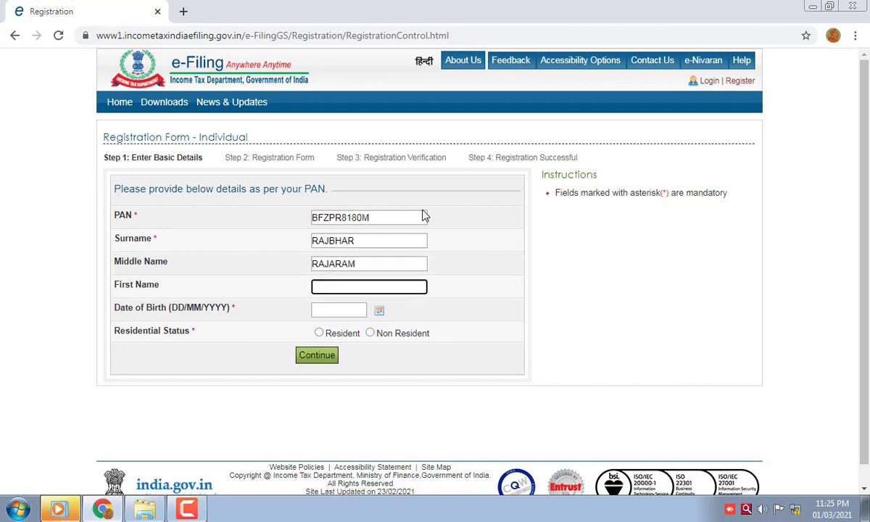
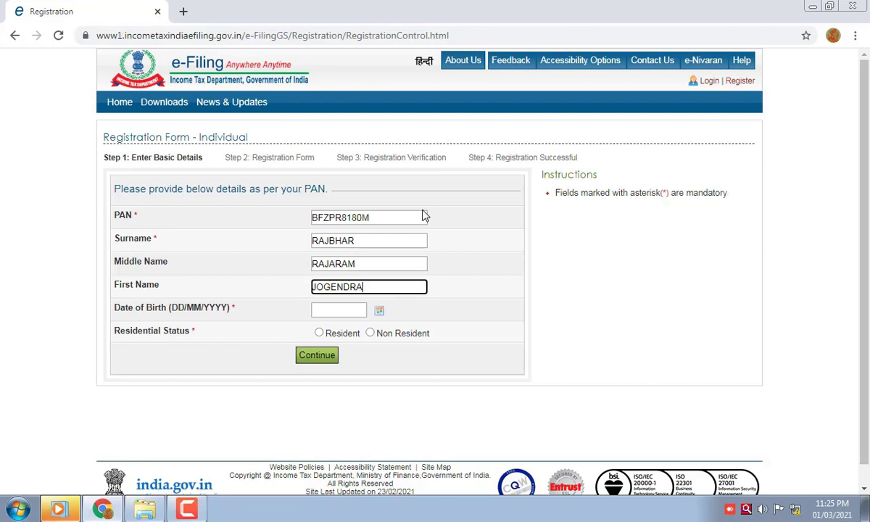
pyautogui.press('Tab')
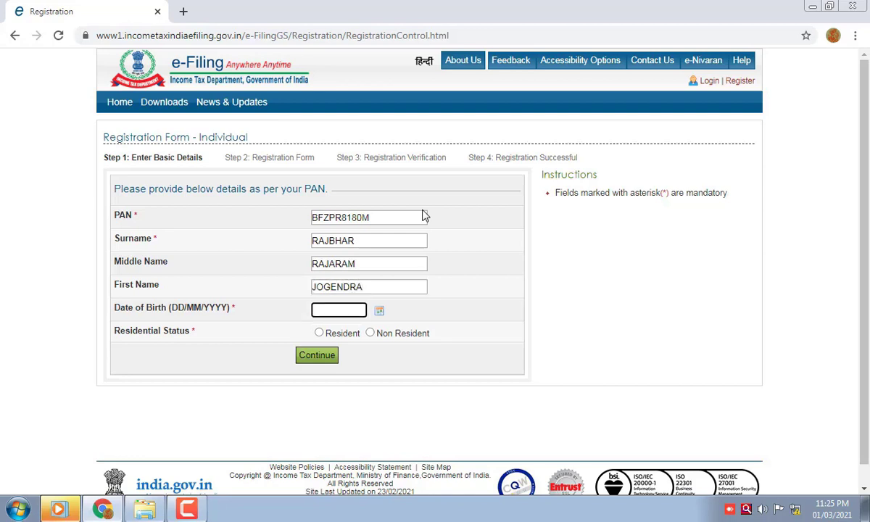
pyautogui.click(319, 333)
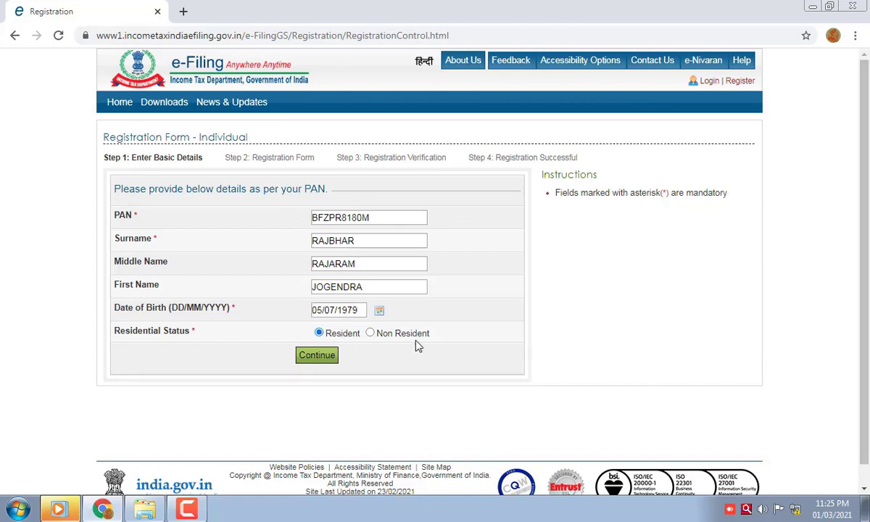
pyautogui.click(331, 361)
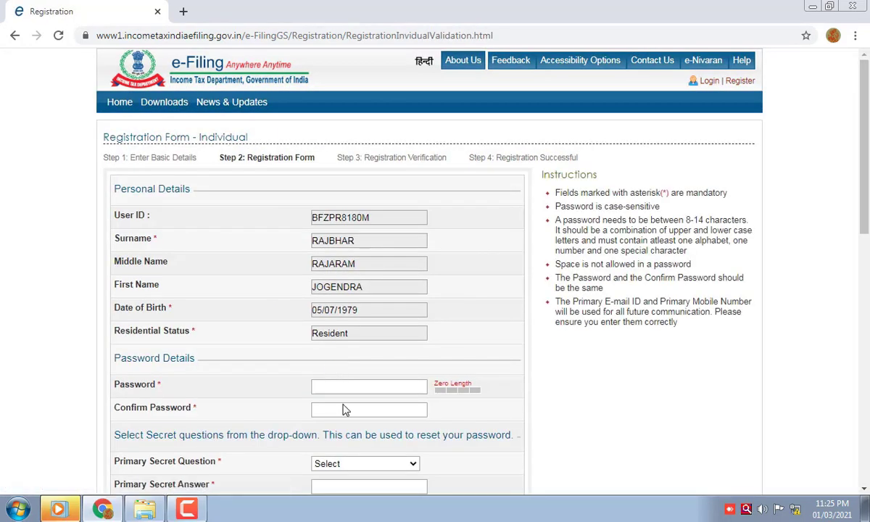
# Type the account password and retype it in Confirm Password
pyautogui.click(343, 386)
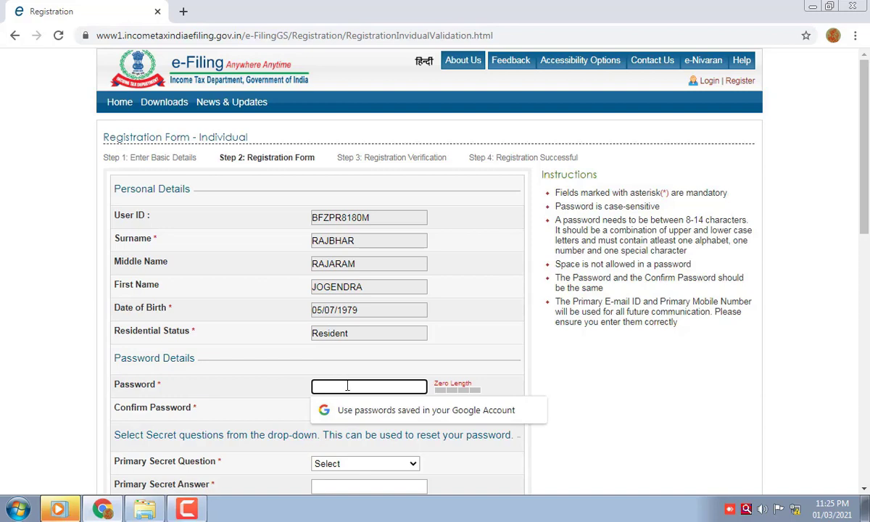
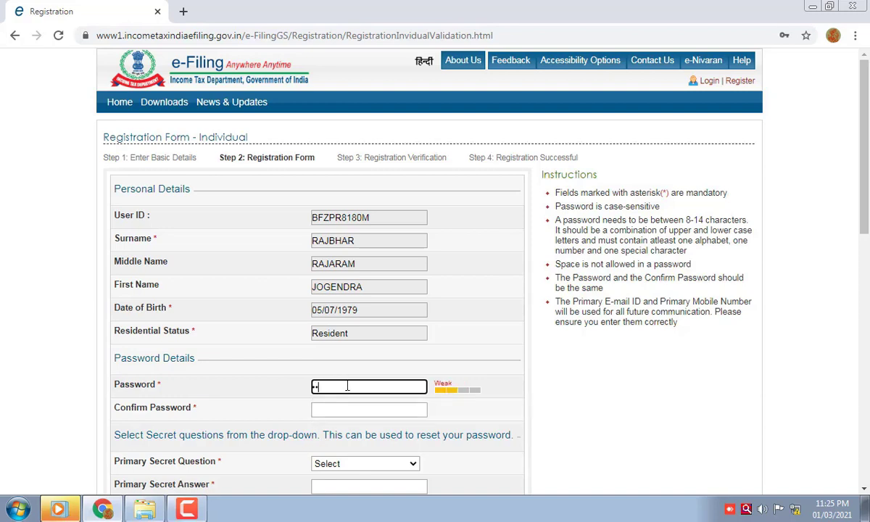
pyautogui.press('Tab')
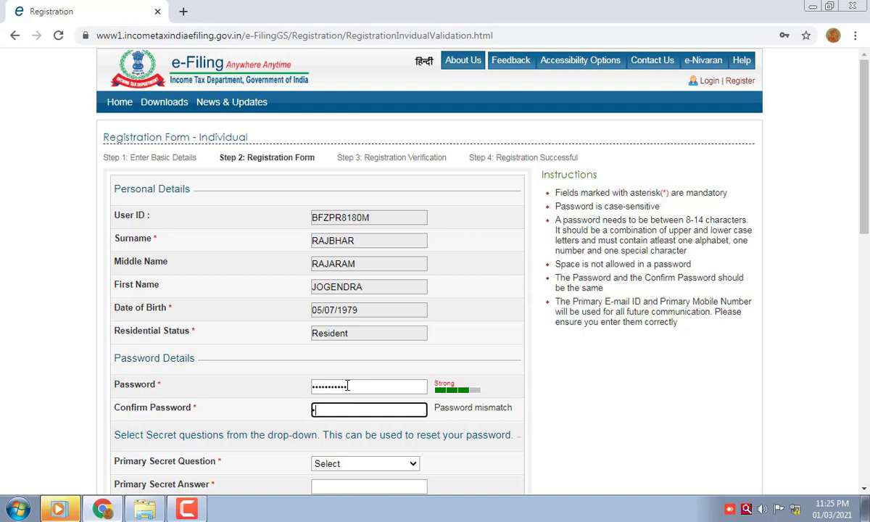
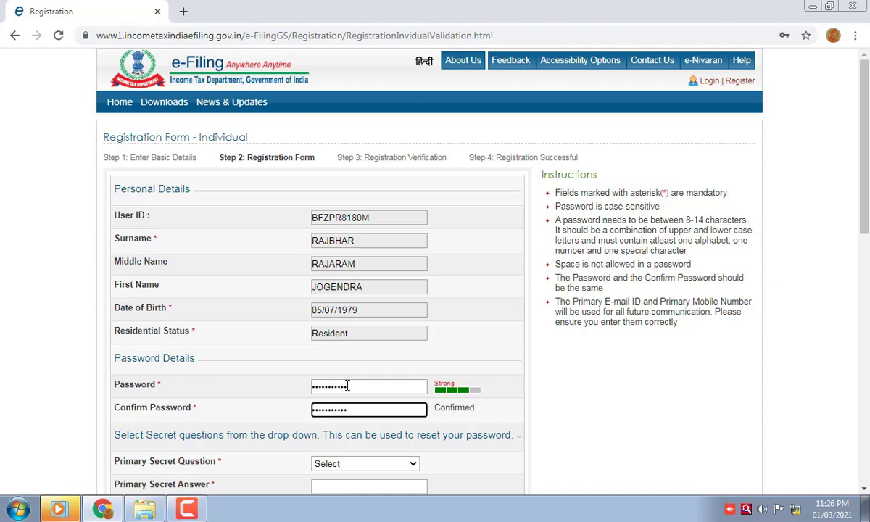
# Set the primary secret question to 'Last 4 digits of your father's mobile number' and enter its answer
pyautogui.scroll(-1, 366, 454)
pyautogui.scroll(-3, 365, 453)
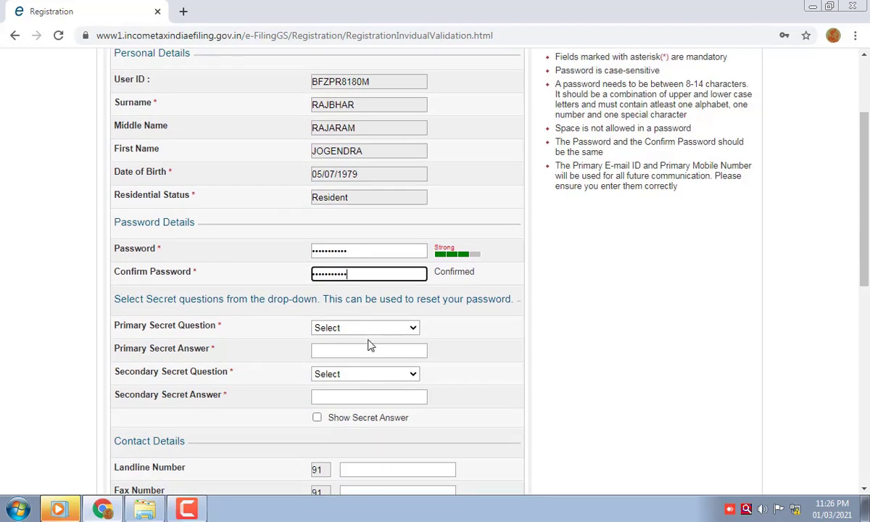
pyautogui.click(351, 328)
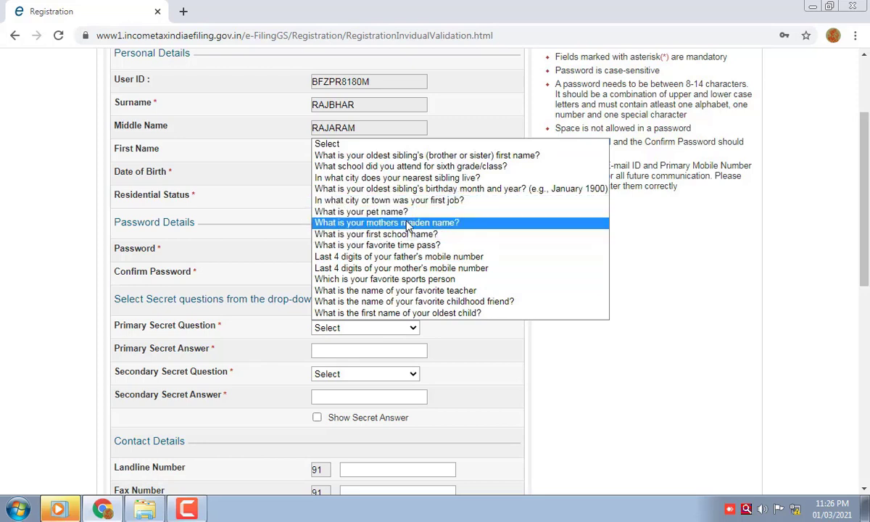
pyautogui.click(426, 258)
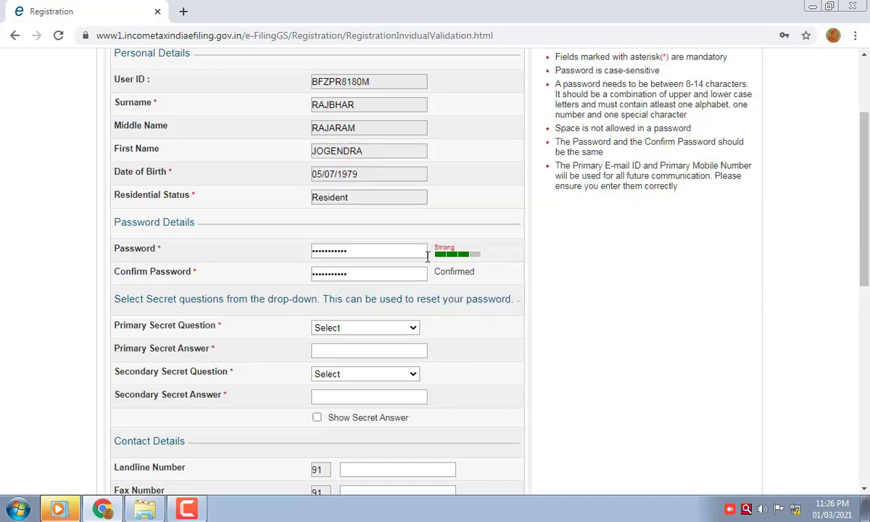
pyautogui.click(368, 353)
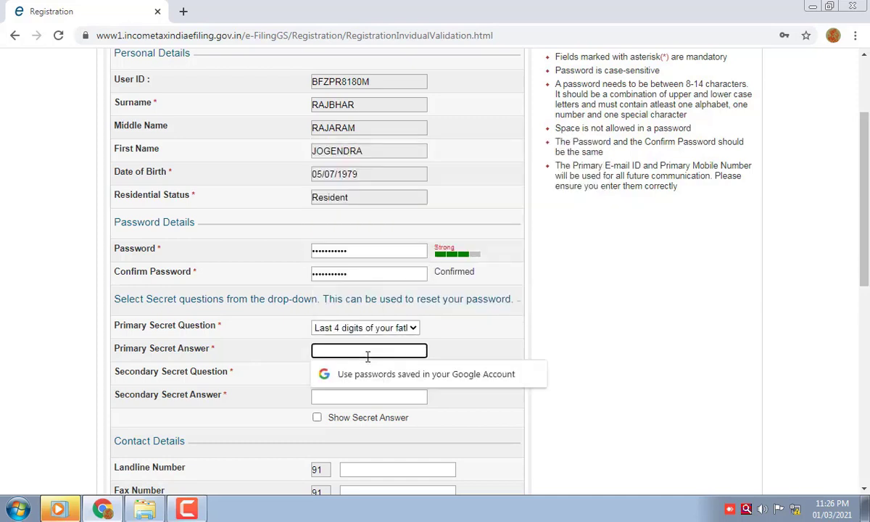
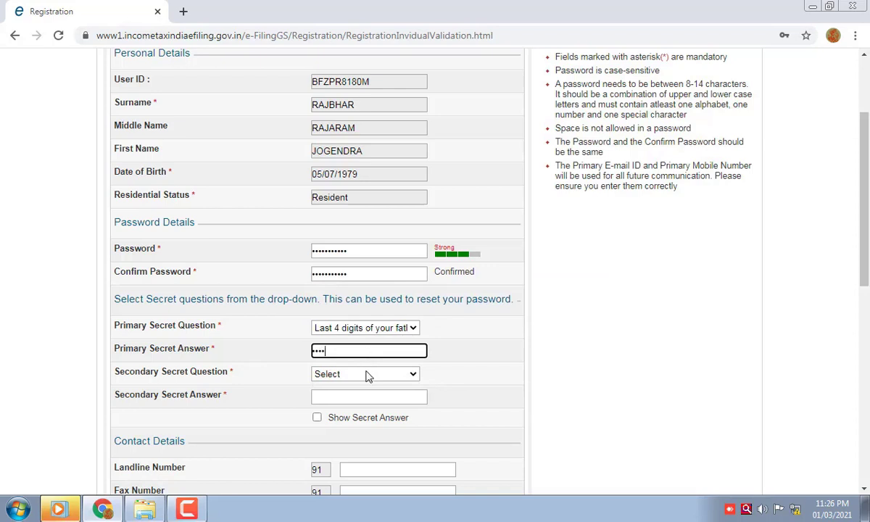
# Set the secondary secret question to 'What is your favorite time pass?' and enter its answer
pyautogui.click(362, 378)
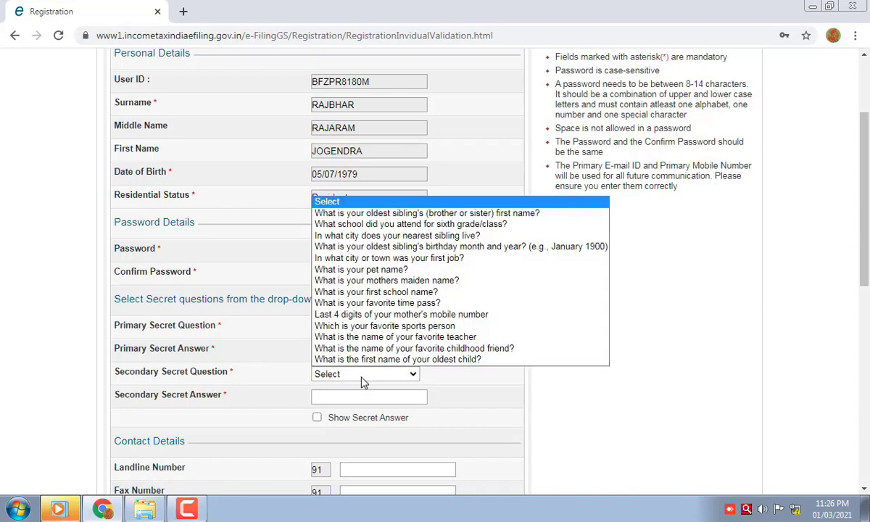
pyautogui.click(375, 303)
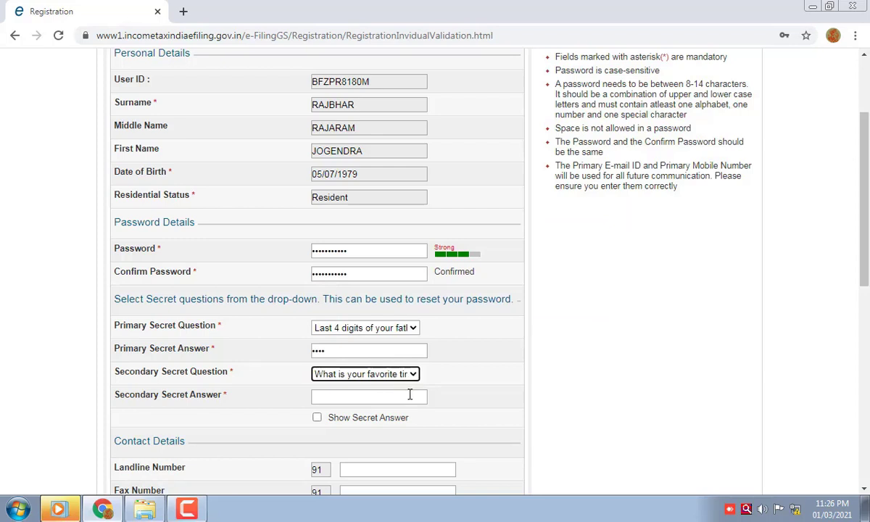
pyautogui.click(410, 395)
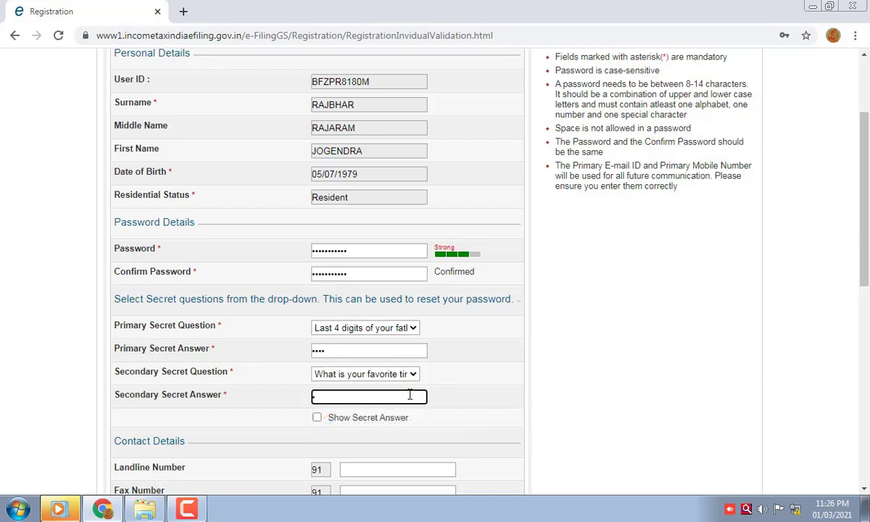
pyautogui.scroll(-3, 383, 431)
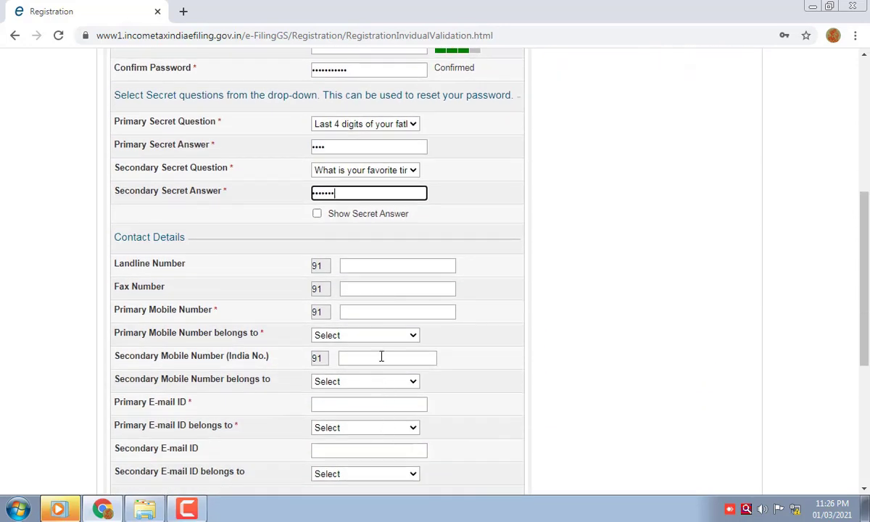
# Mark the primary mobile as Self and enter the primary and secondary mobile numbers
pyautogui.click(375, 339)
pyautogui.click(359, 358)
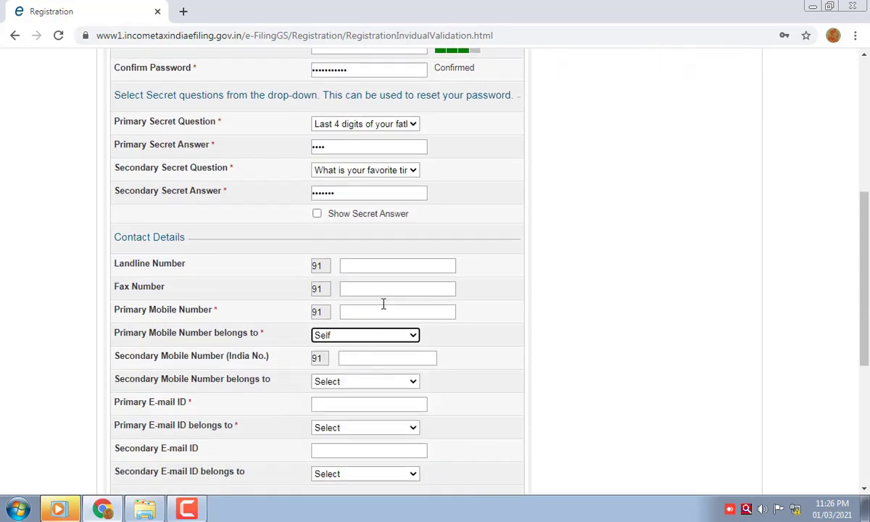
pyautogui.click(368, 266)
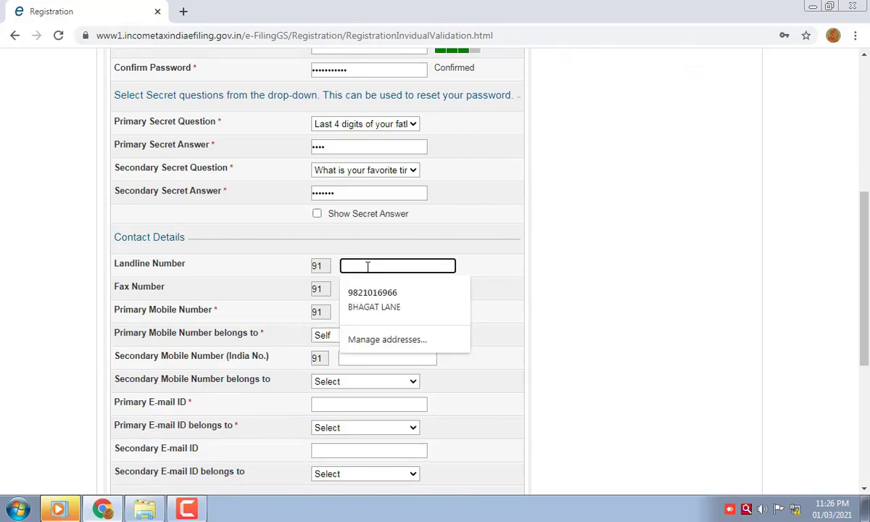
pyautogui.press('Tab')
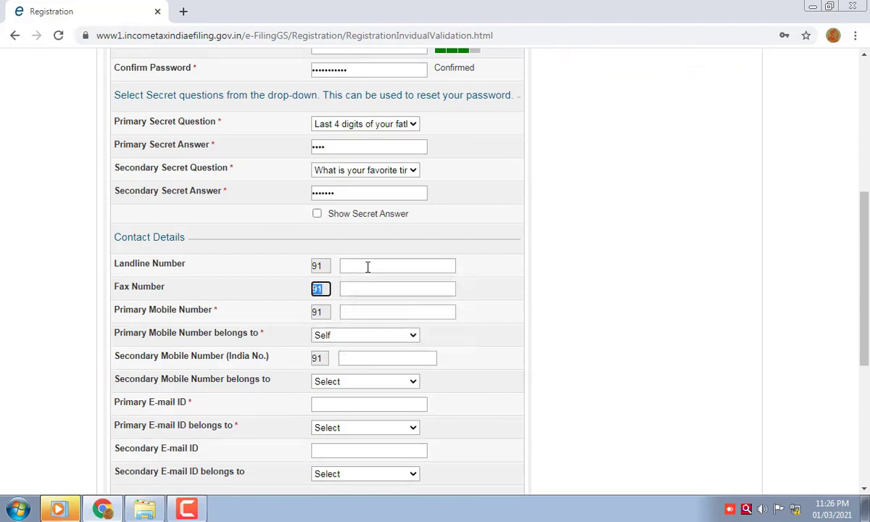
pyautogui.press('Tab')
pyautogui.press('Tab')
pyautogui.press('Tab')
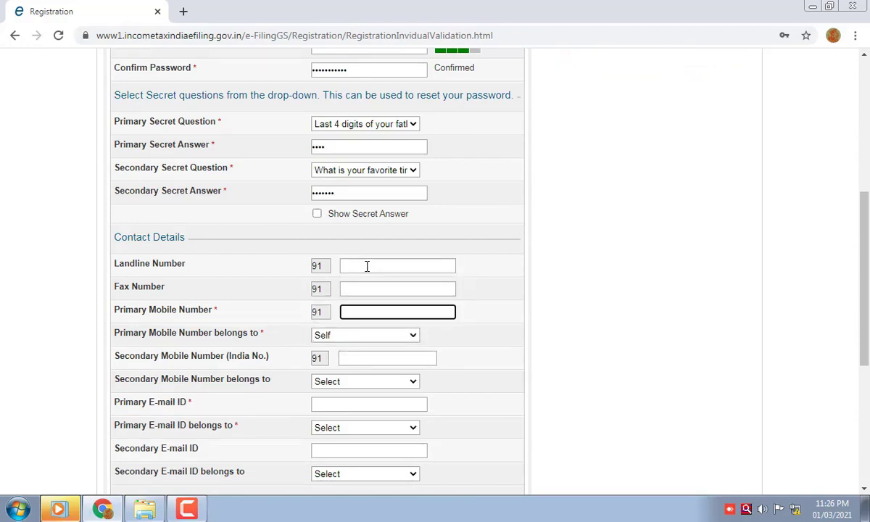
pyautogui.press('Tab')
pyautogui.click(367, 358)
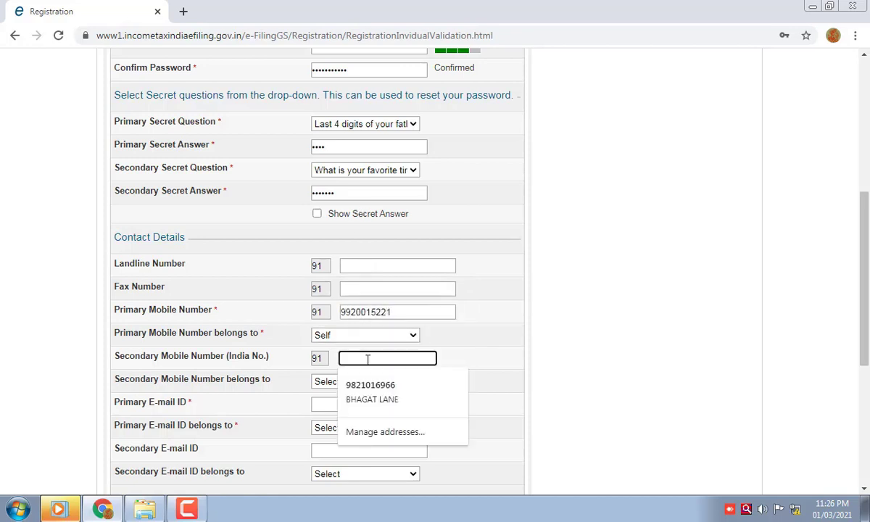
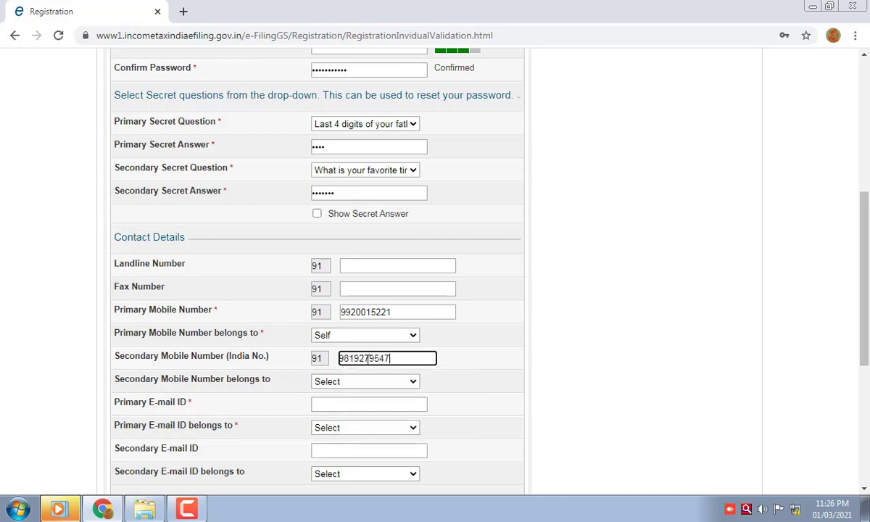
# Set the secondary mobile's owner to Self and enter the primary e-mail address
pyautogui.click(369, 383)
pyautogui.click(347, 230)
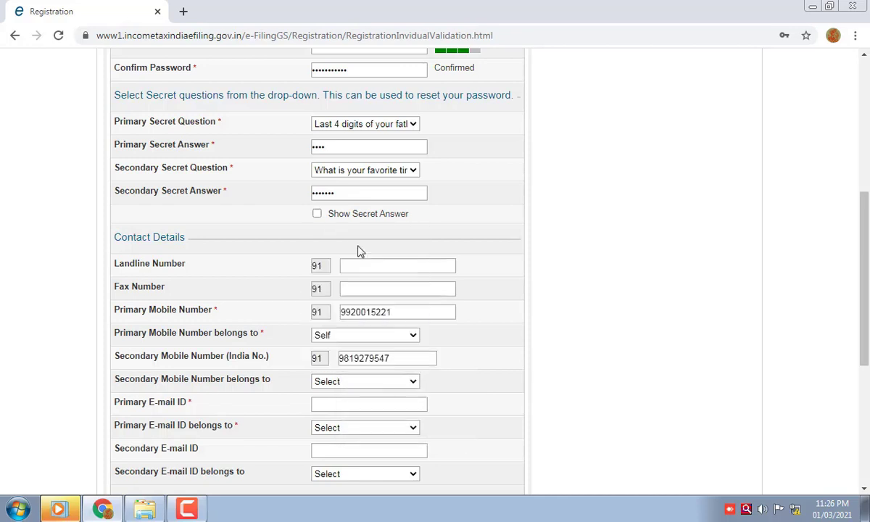
pyautogui.click(365, 406)
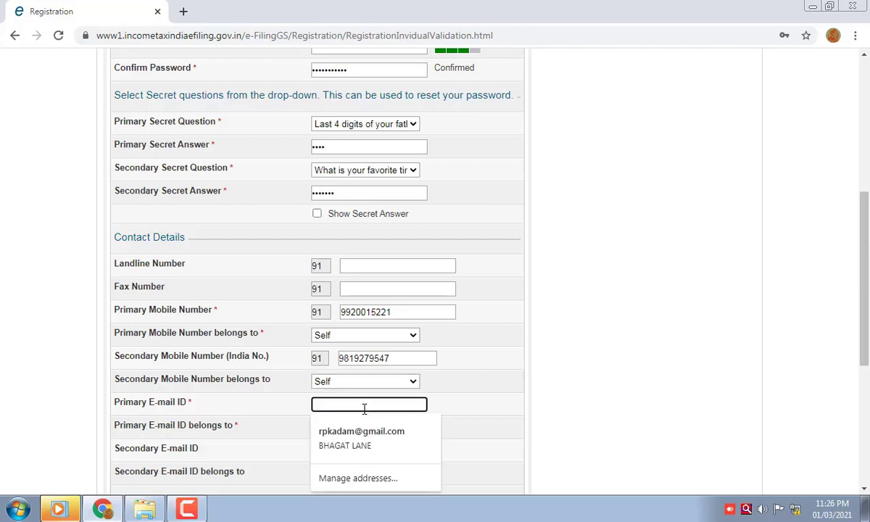
pyautogui.write('SAKPAL')
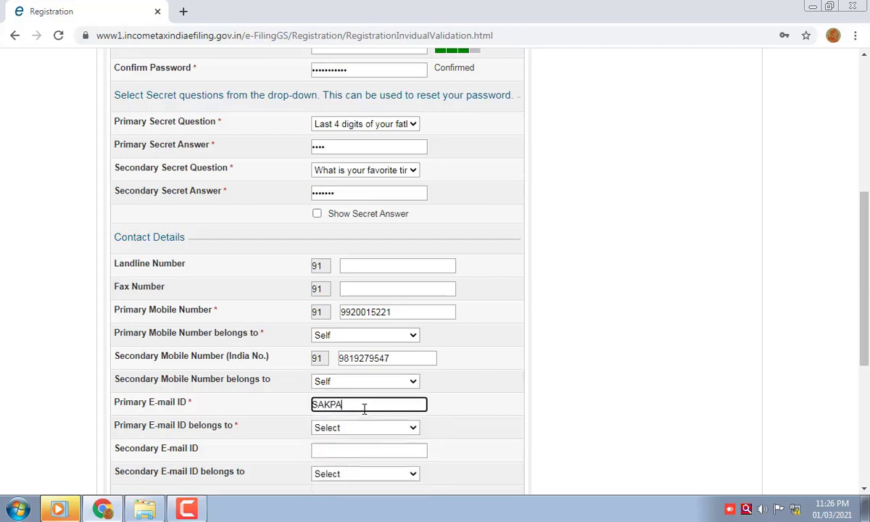
pyautogui.press('BackSpace')
pyautogui.press('BackSpace')
pyautogui.press('BackSpace')
pyautogui.press('BackSpace')
pyautogui.press('BackSpace')
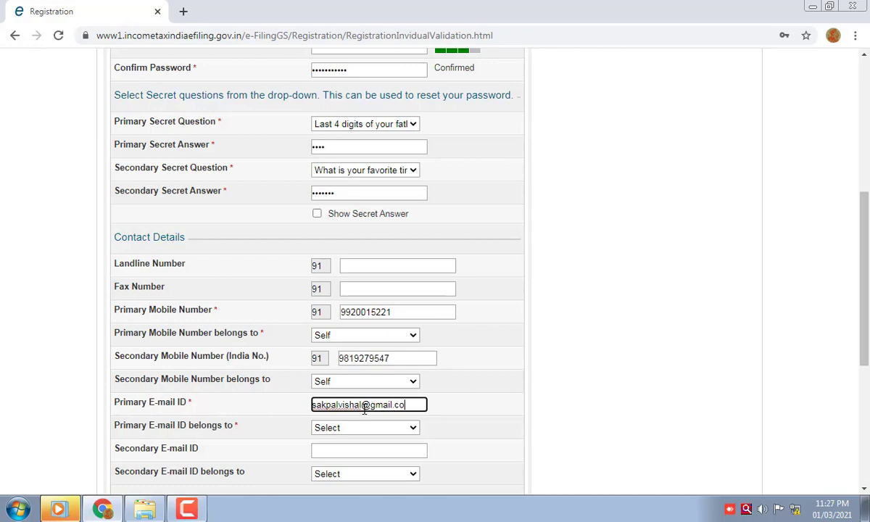
pyautogui.press('Tab')
# Mark the primary e-mail as belonging to Self
pyautogui.click(361, 429)
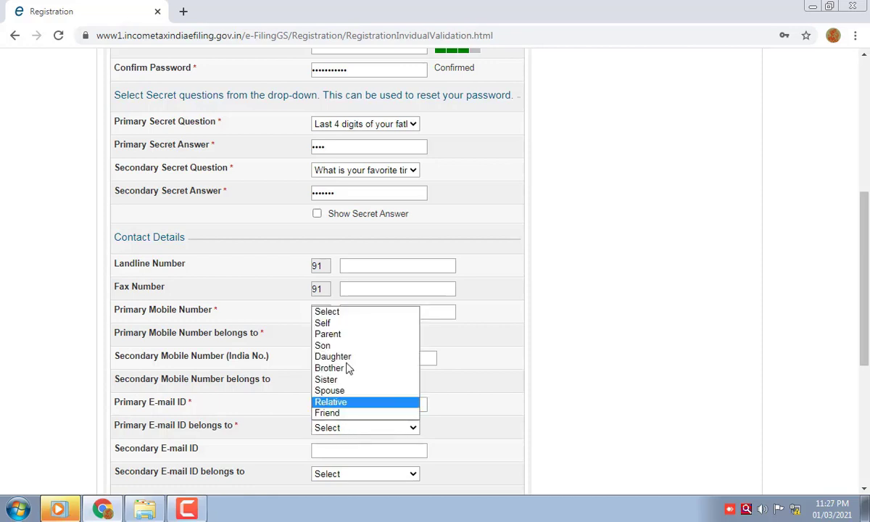
pyautogui.click(323, 323)
pyautogui.click(328, 451)
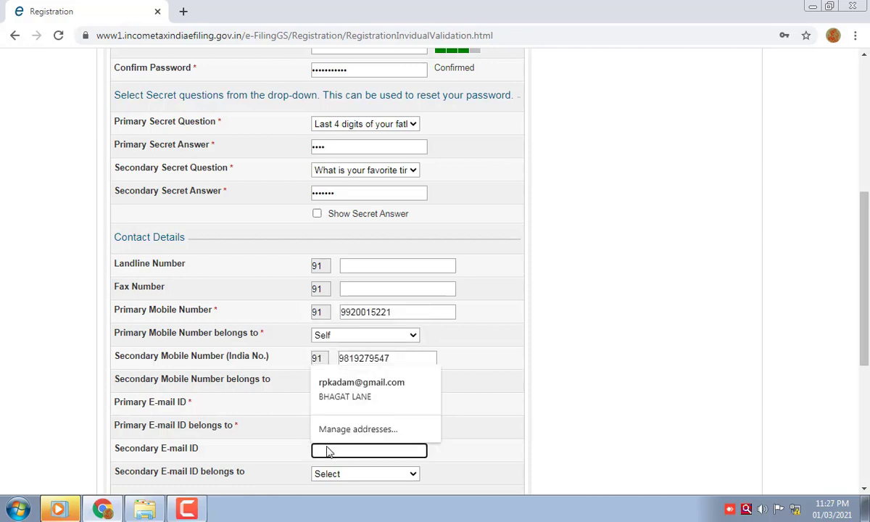
pyautogui.click(377, 473)
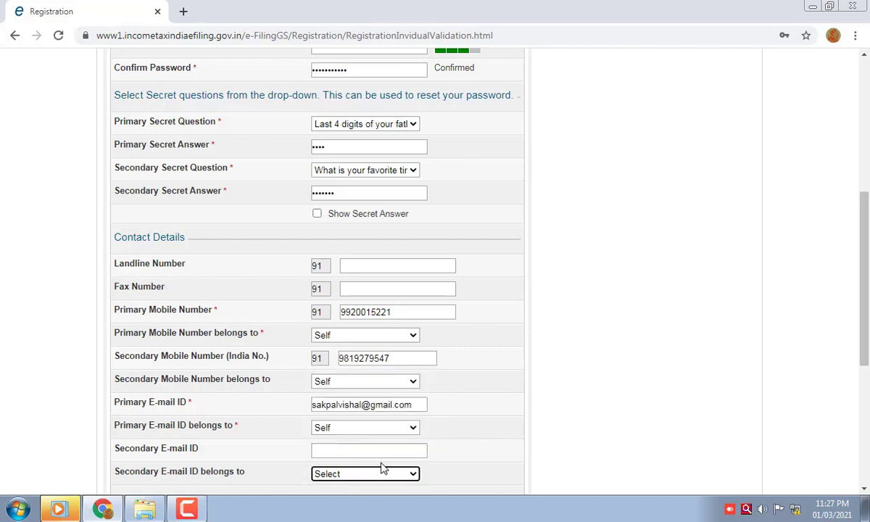
pyautogui.scroll(-2, 381, 467)
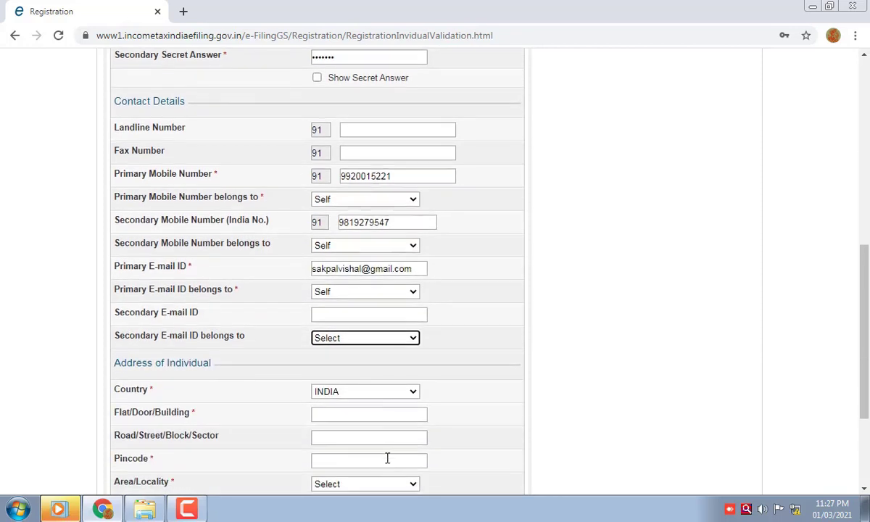
# Enter the flat/building address line and start the road/street line
pyautogui.click(373, 412)
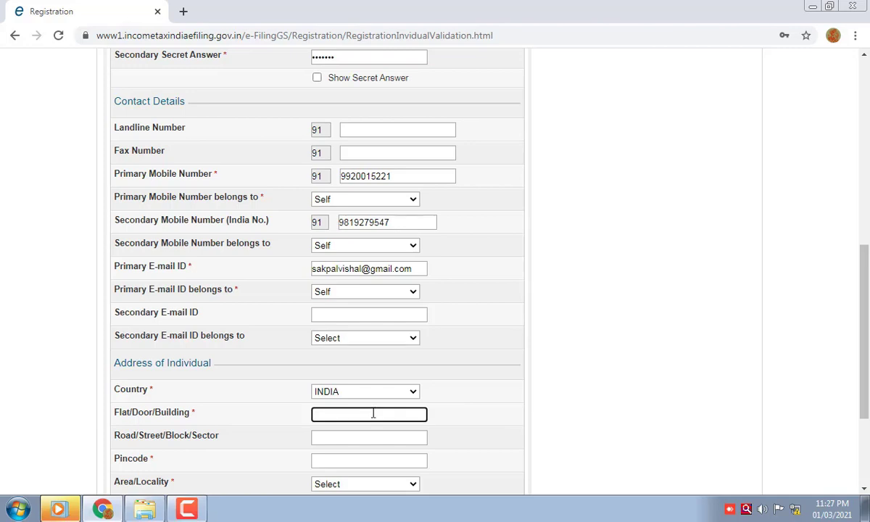
pyautogui.write('room no')
pyautogui.hotkey('ctrl', 'a')
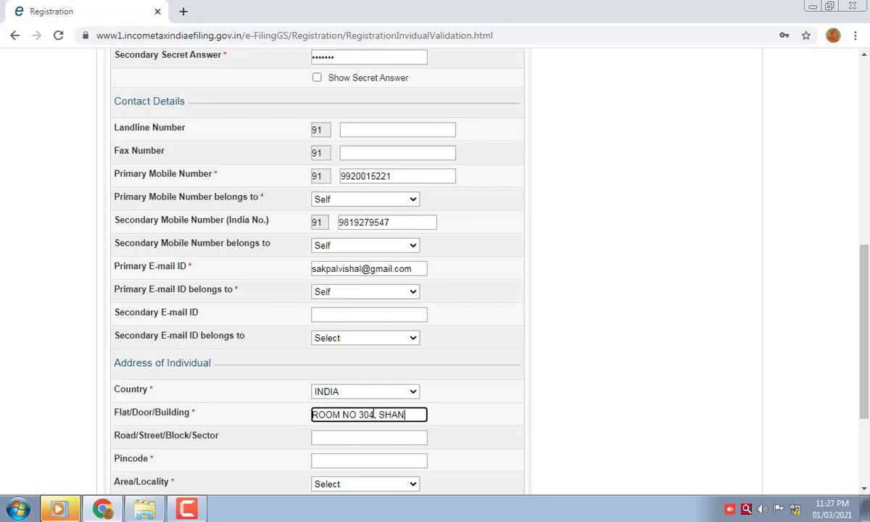
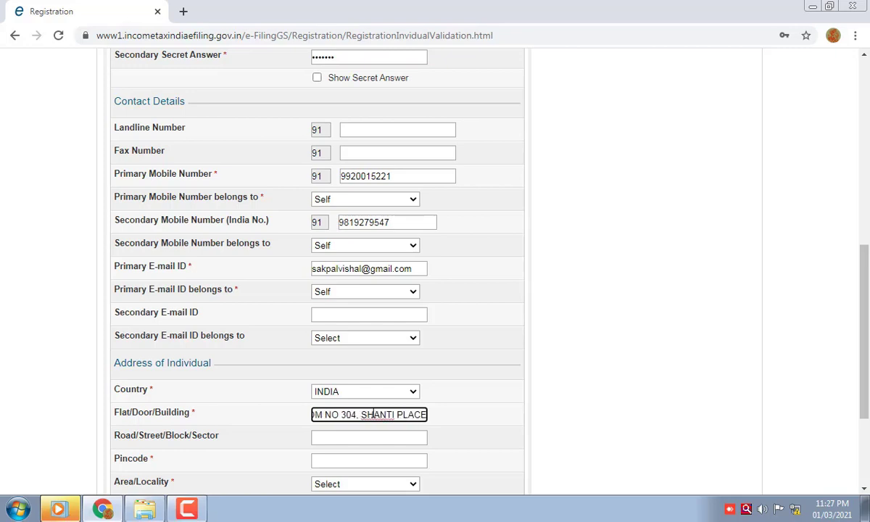
pyautogui.press('Tab')
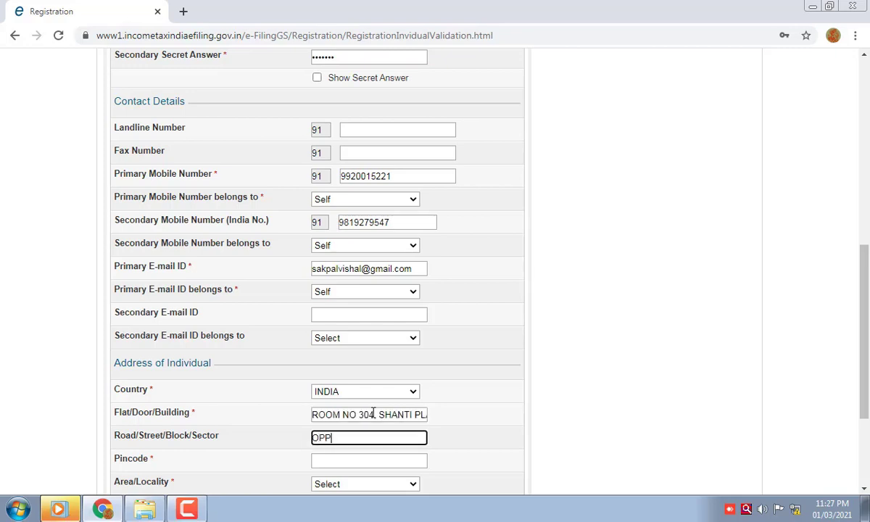
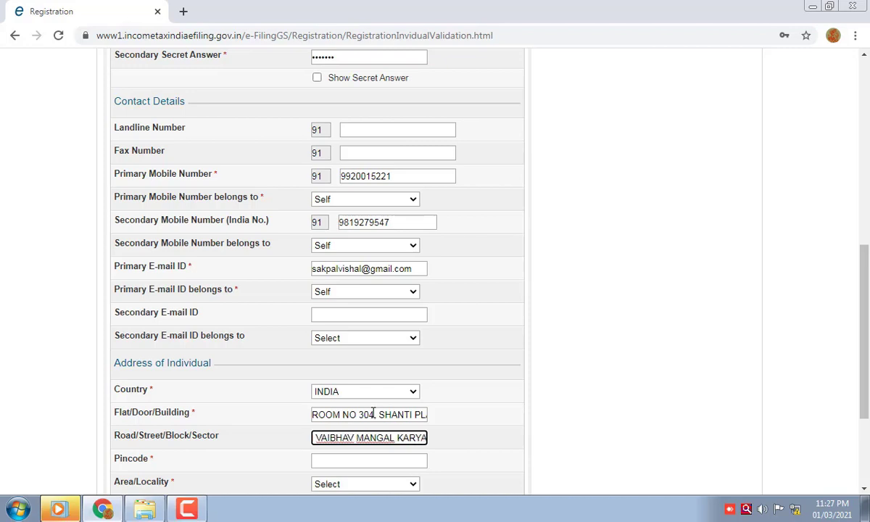
# Finish the road/street line and enter the pincode so the state fills in
pyautogui.write('Y')
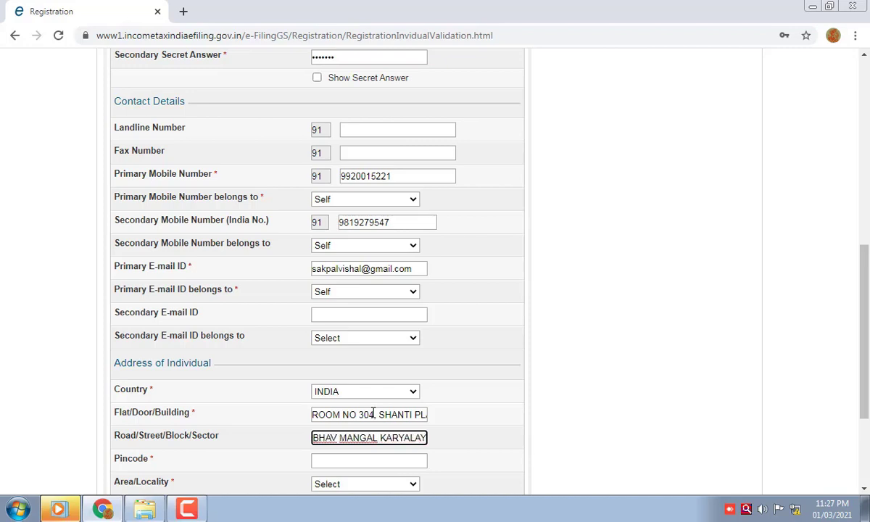
pyautogui.press('Tab')
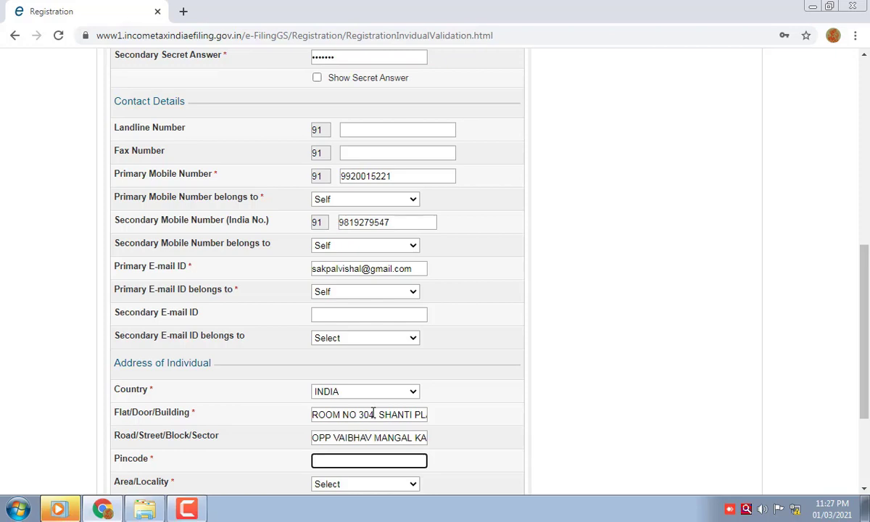
pyautogui.click(357, 461)
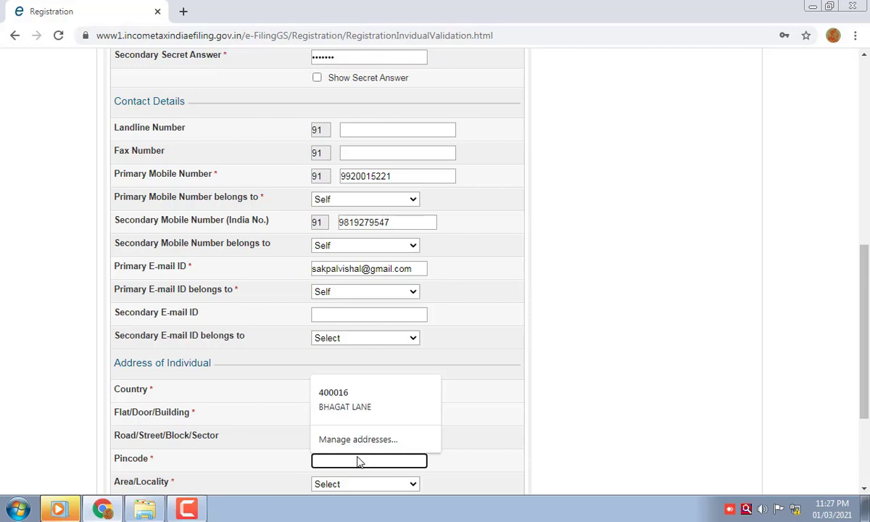
pyautogui.write('421202')
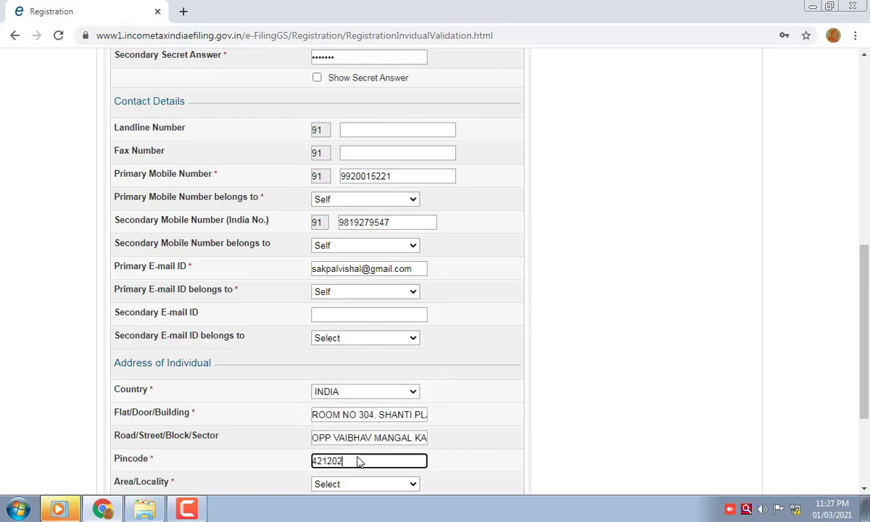
pyautogui.press('Tab')
pyautogui.scroll(-2, 369, 460)
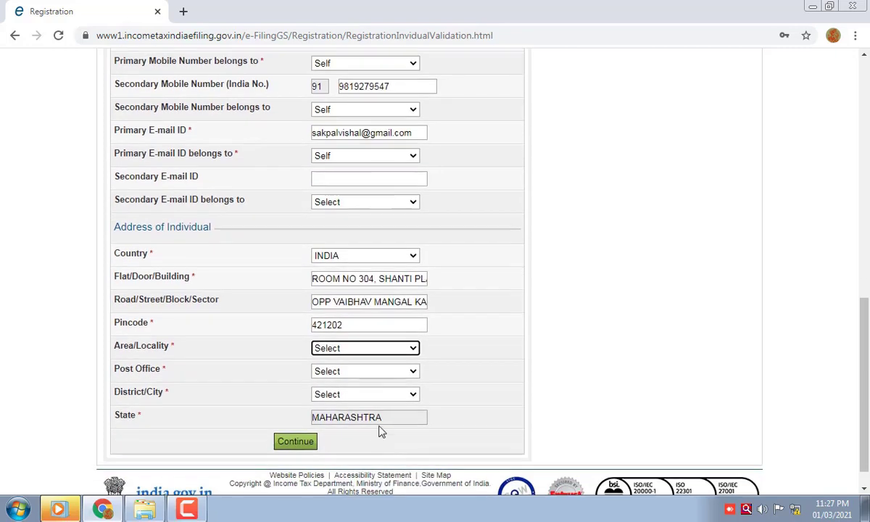
# Choose the locality, post office and district offered for the pincode
pyautogui.click(374, 355)
pyautogui.click(361, 374)
pyautogui.click(361, 373)
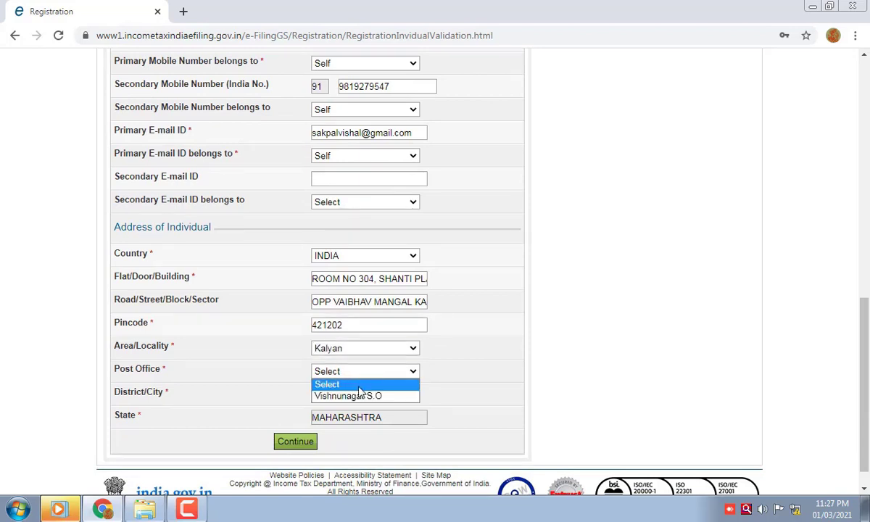
pyautogui.click(360, 395)
pyautogui.click(359, 398)
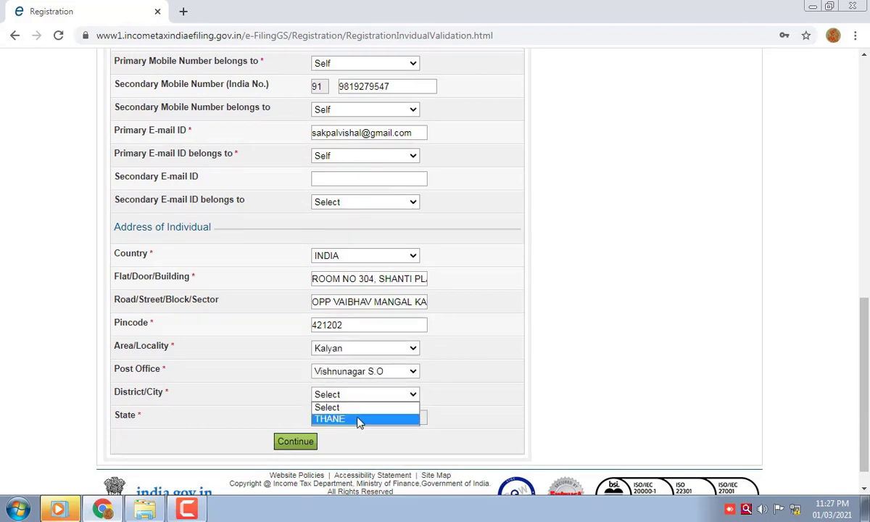
pyautogui.click(358, 420)
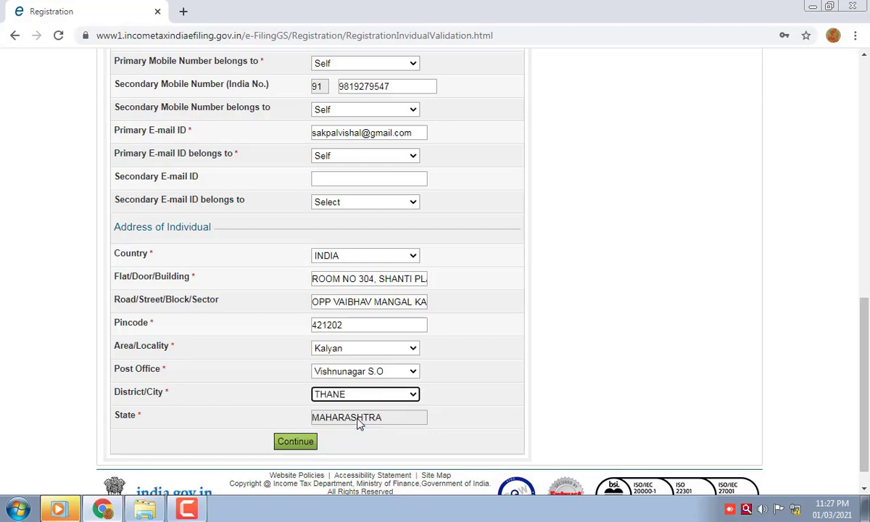
# Submit the registration details and confirm sending the OTPs
pyautogui.click(297, 441)
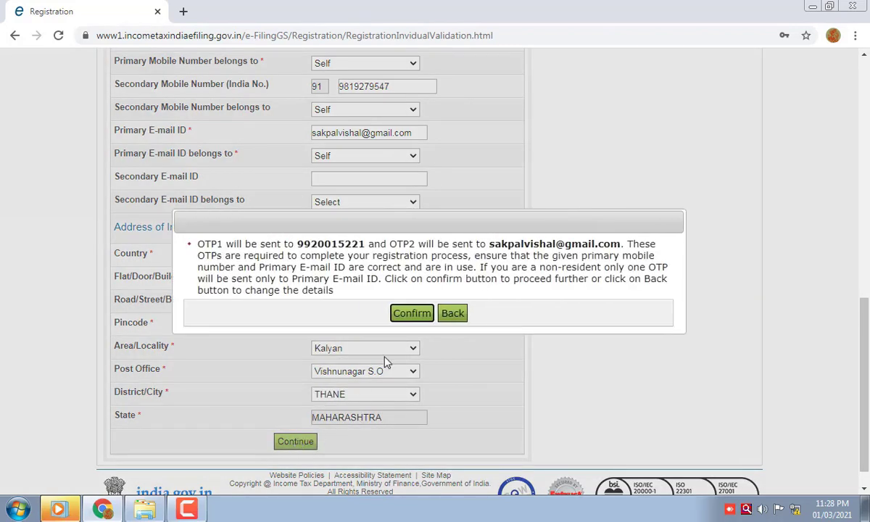
pyautogui.click(410, 313)
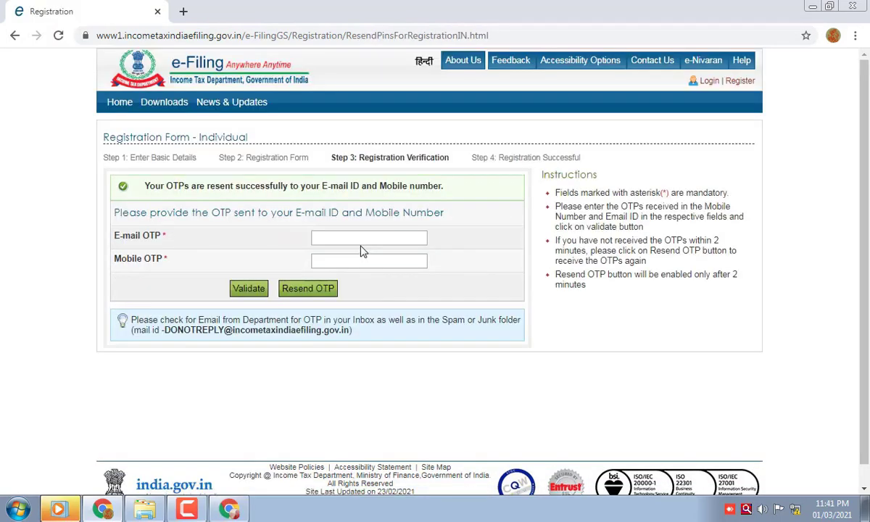
pyautogui.click(360, 239)
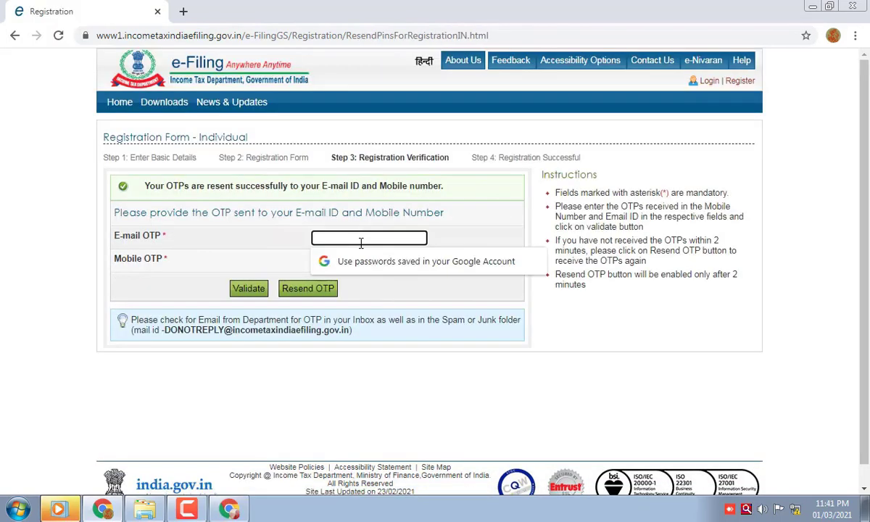
# Enter the e-mail and mobile OTPs and validate them
pyautogui.write('******')
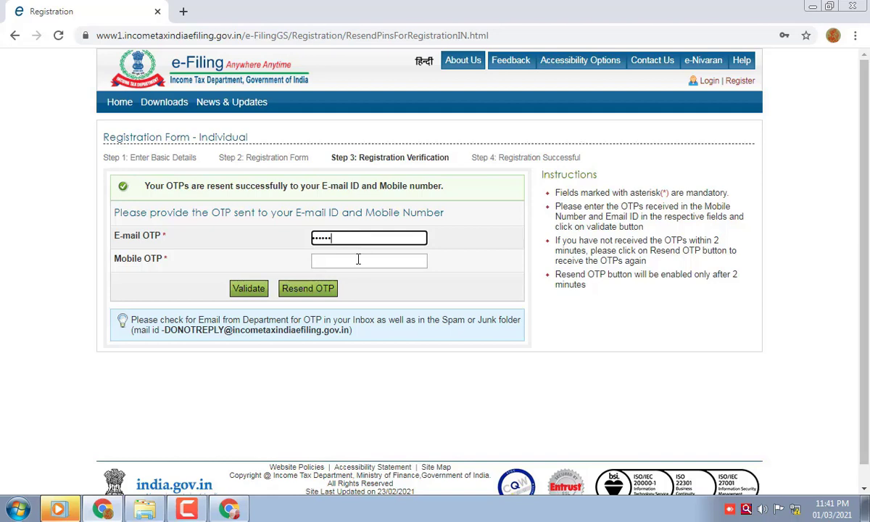
pyautogui.click(358, 259)
pyautogui.write('*****')
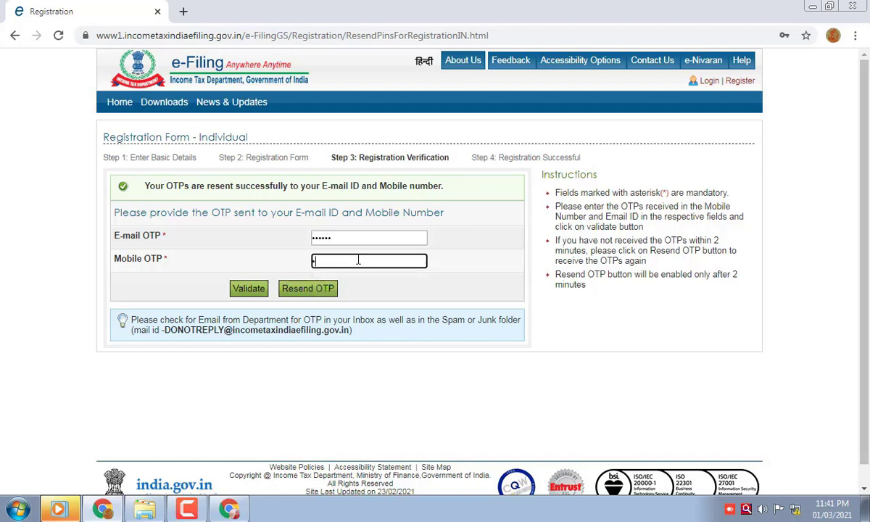
pyautogui.write('*')
pyautogui.click(248, 289)
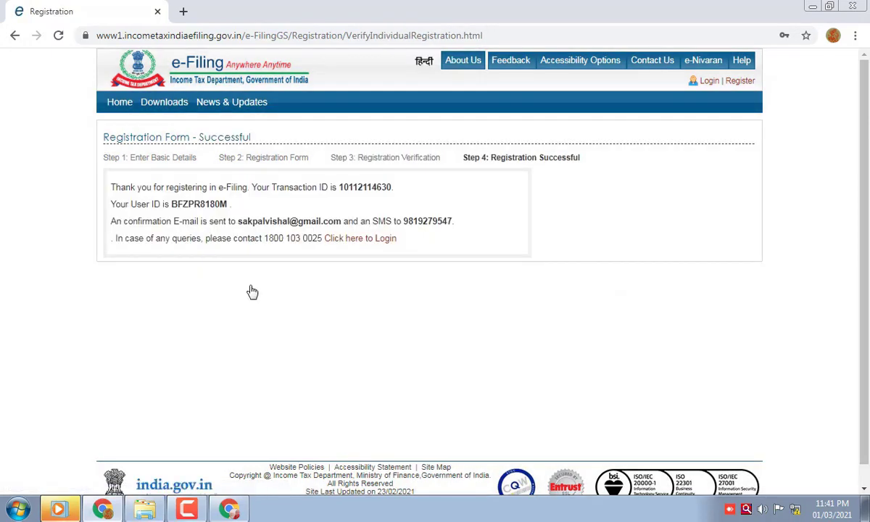
# On the login page, sign in with the new user ID, password and captcha
pyautogui.click(388, 245)
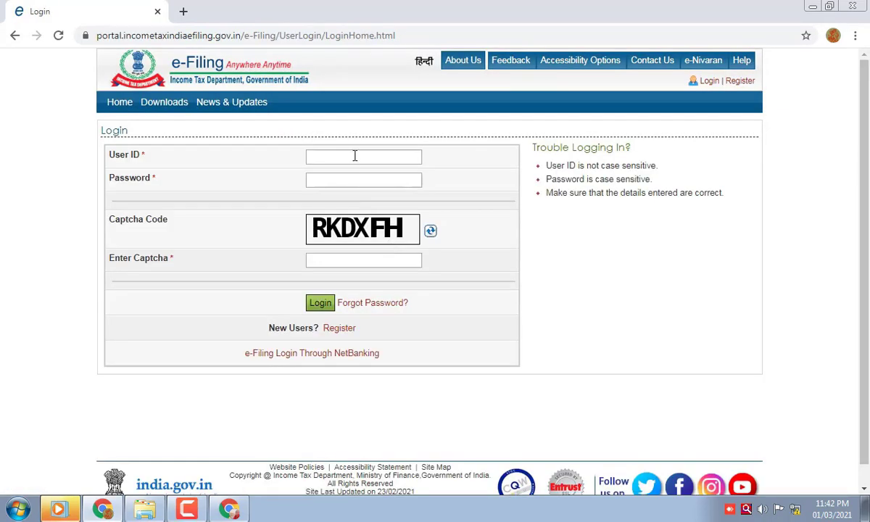
pyautogui.click(354, 156)
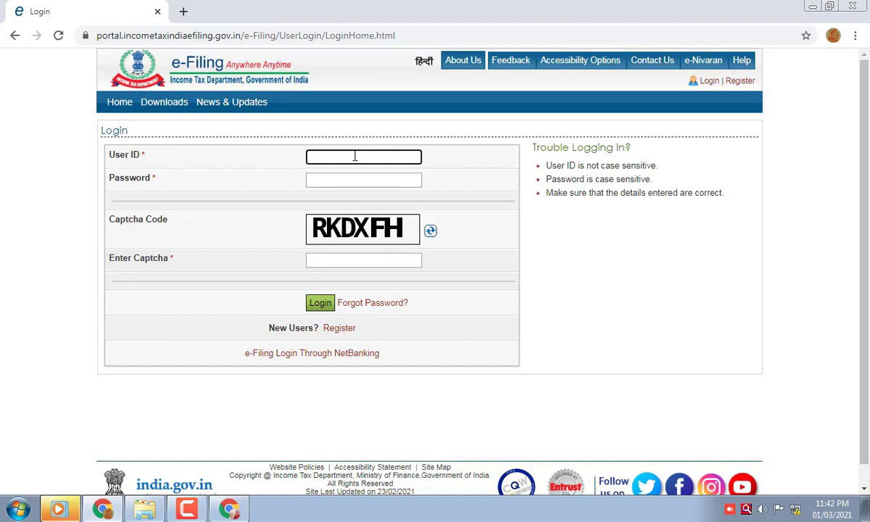
pyautogui.press('Tab')
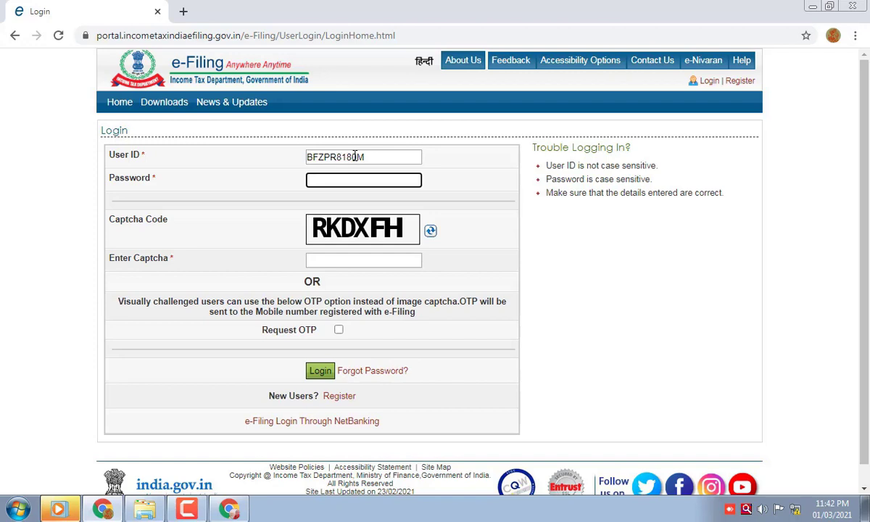
pyautogui.write('aaaaaaaaaaa')
pyautogui.click(363, 263)
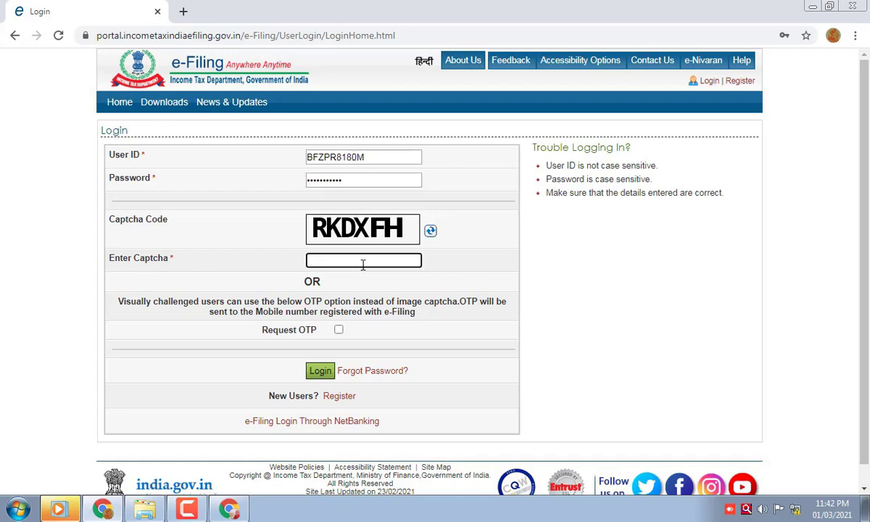
pyautogui.write('RKDXFH')
pyautogui.click(319, 373)
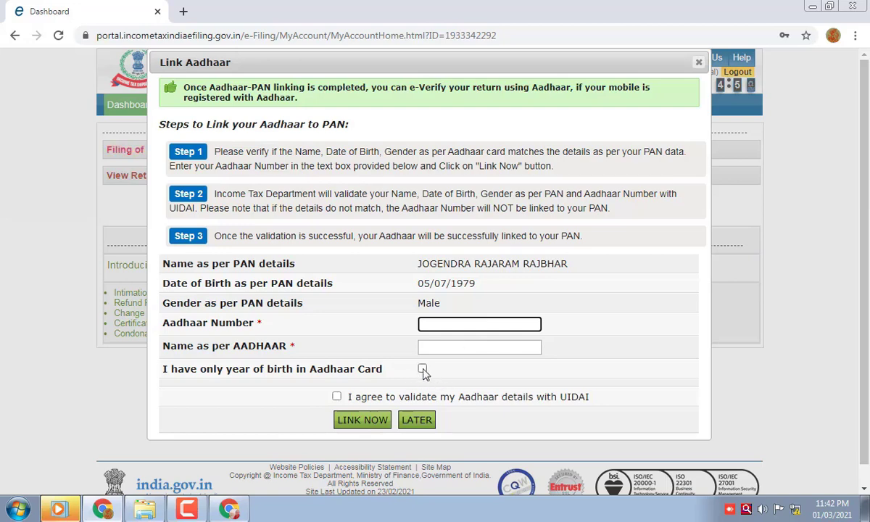
# Close the Link Aadhaar prompt and complete login to land on the e-Filing Dashboard
pyautogui.click(698, 63)
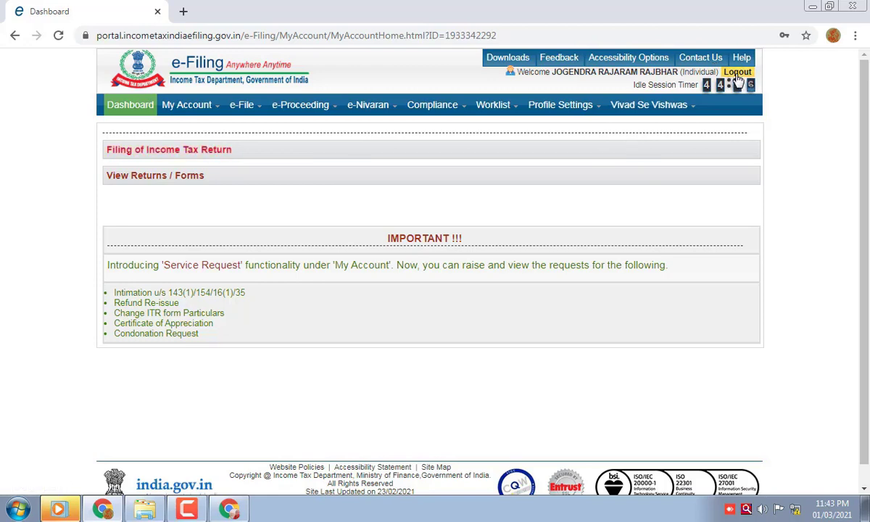
pyautogui.click(198, 512)
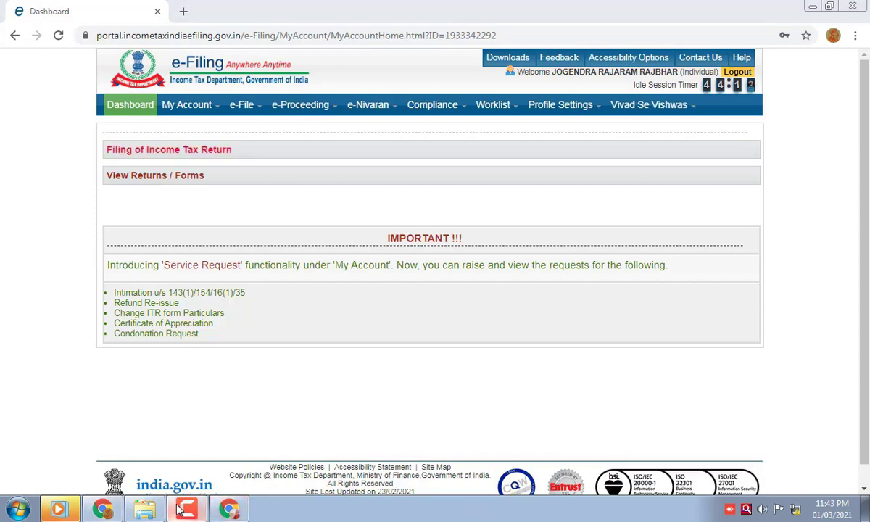
pyautogui.click(841, 449)
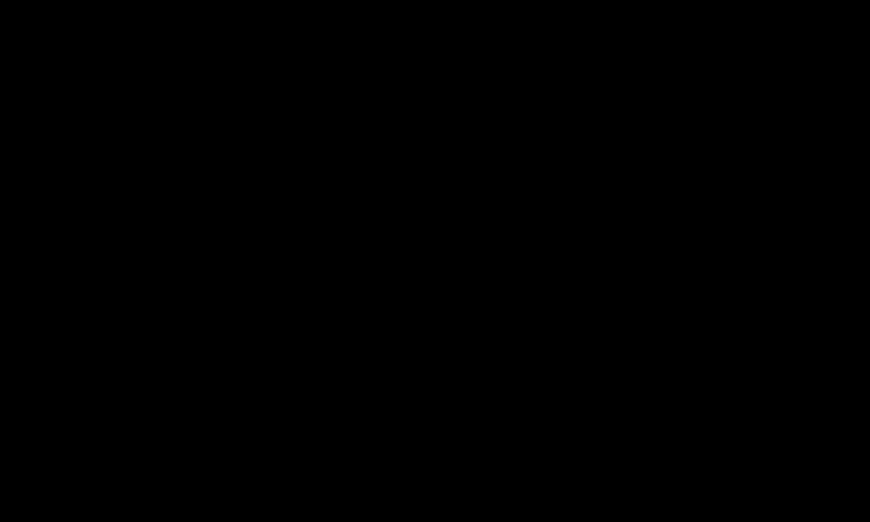